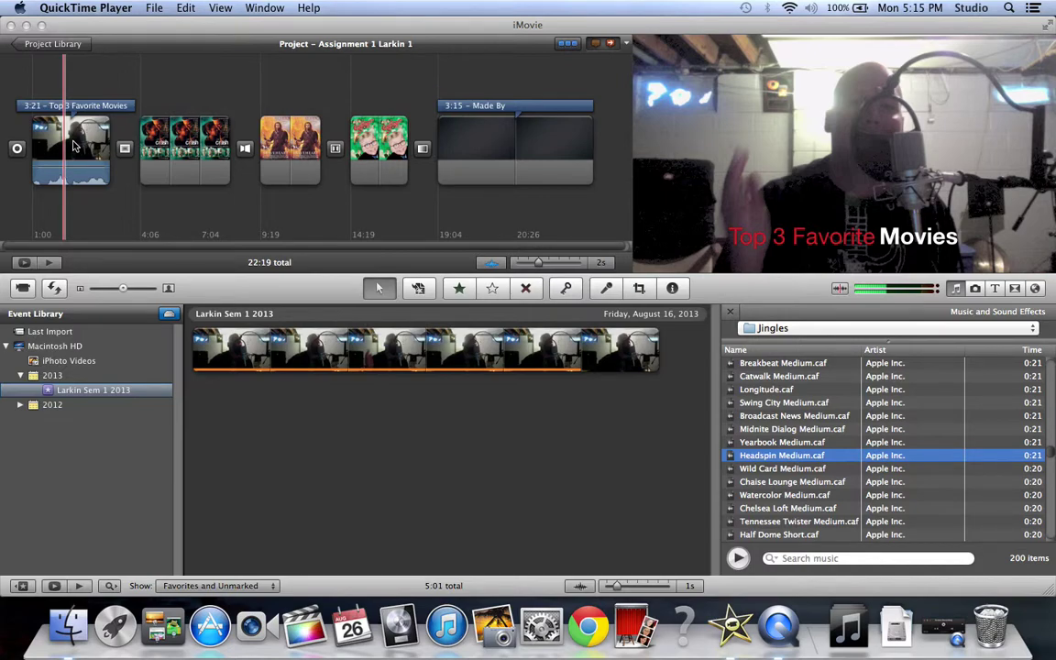
Bring iMovie forward and open the Jingles category in the Music and Sound Effects library
{"action": "left_click", "coordinate": [979, 312]}
{"action": "left_click", "coordinate": [975, 288]}
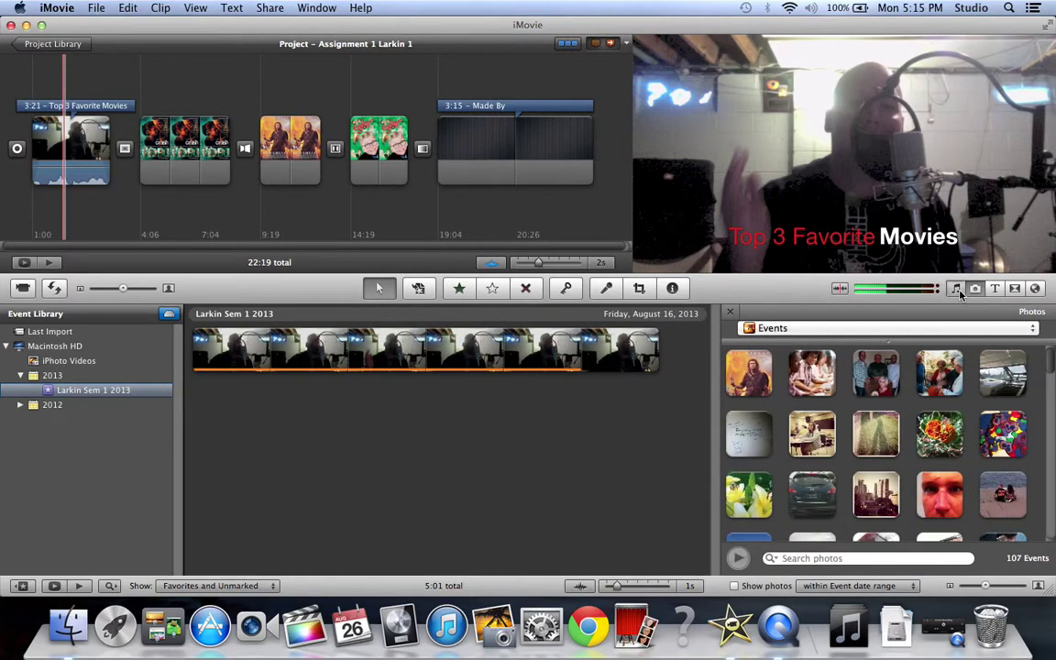
{"action": "left_click", "coordinate": [958, 290]}
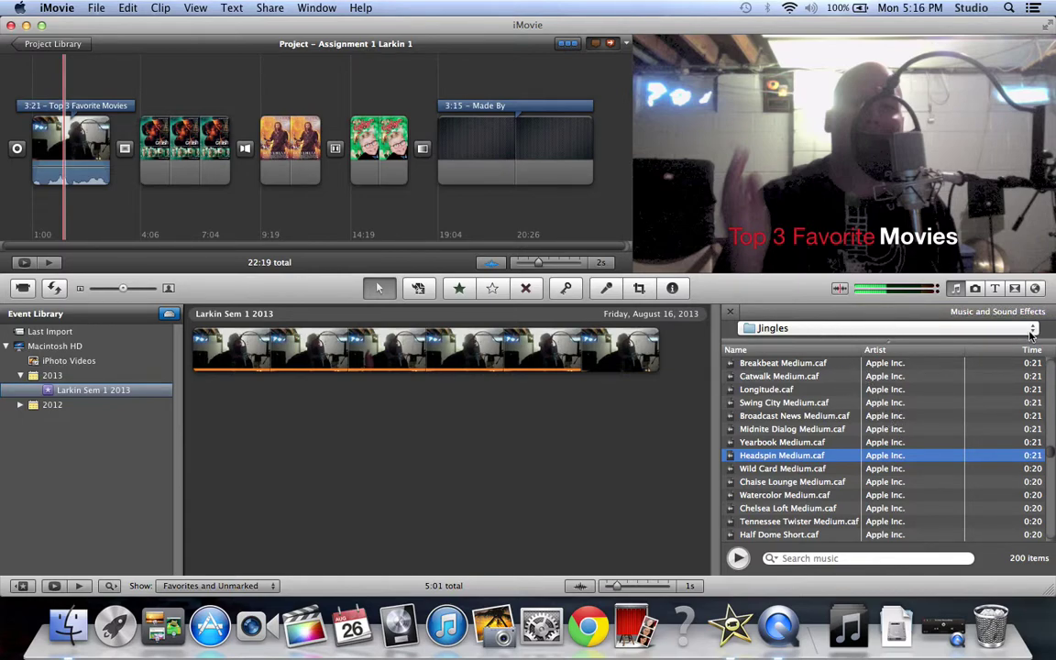
{"action": "left_click", "coordinate": [935, 328]}
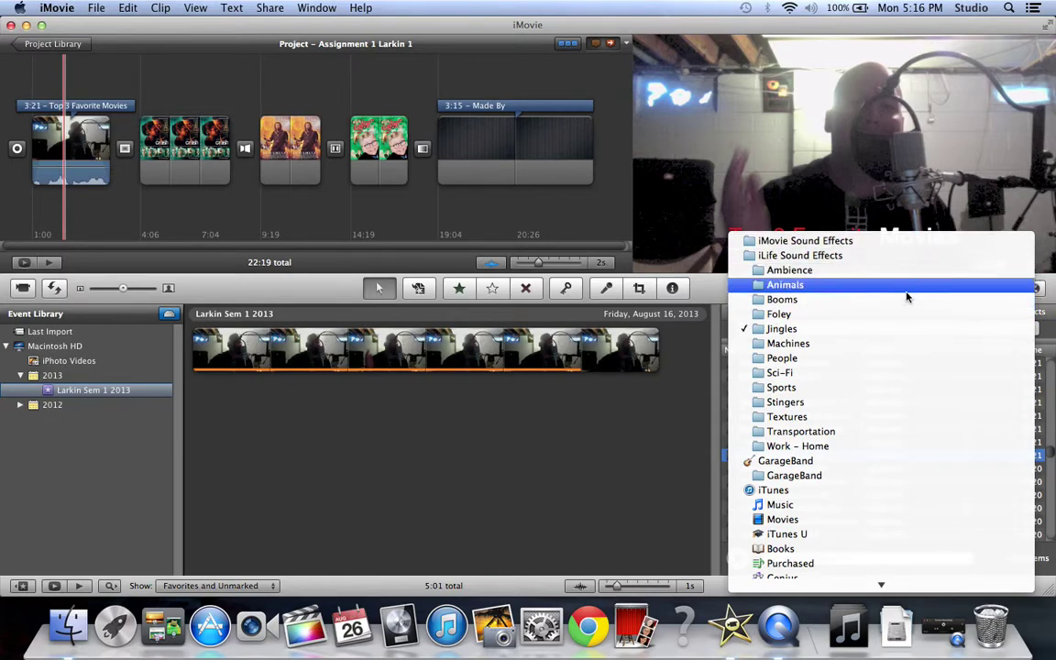
{"action": "scroll", "coordinate": [843, 476], "scroll_direction": "down", "scroll_amount": 3}
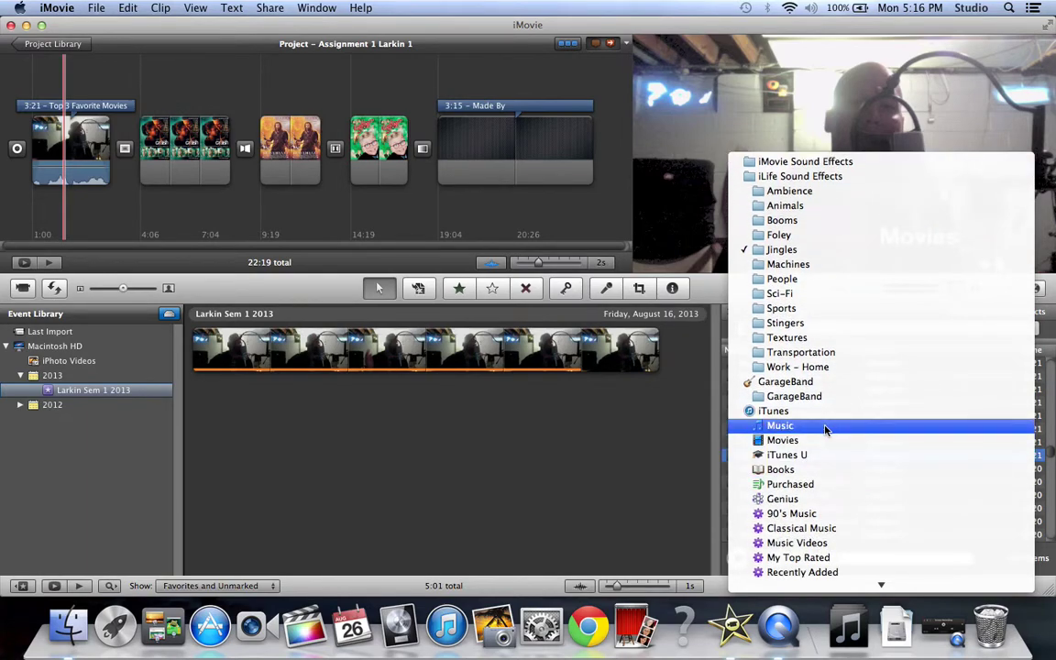
{"action": "scroll", "coordinate": [824, 415], "scroll_direction": "down", "scroll_amount": 3}
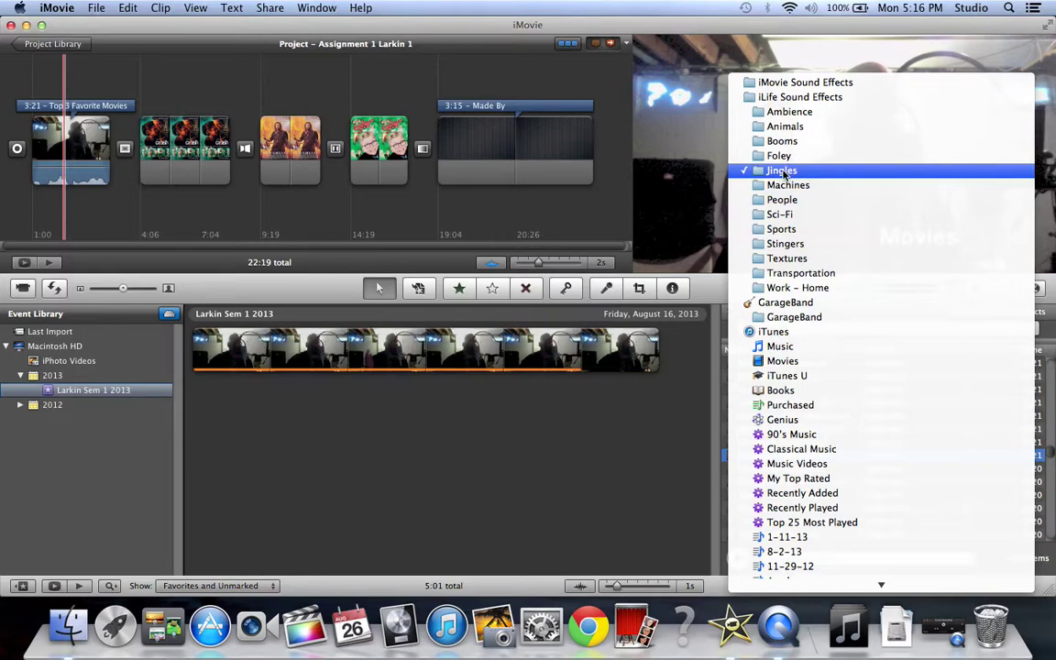
{"action": "left_click", "coordinate": [783, 171]}
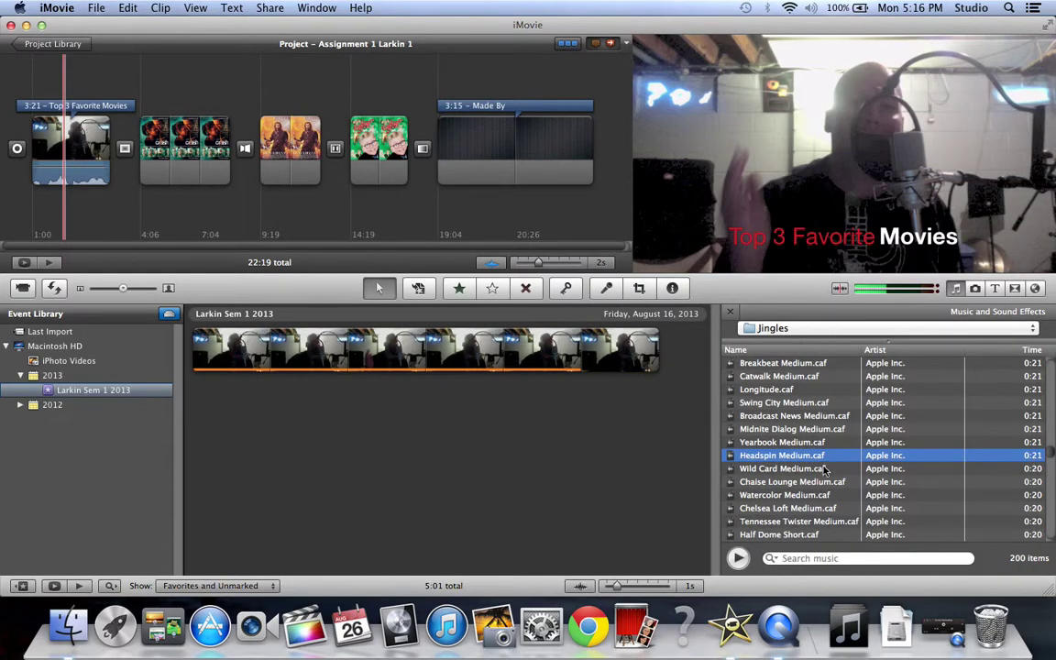
Drop Headspin Medium.caf onto the project background as music and play a preview
{"action": "scroll", "coordinate": [862, 412], "scroll_direction": "down", "scroll_amount": 8}
{"action": "scroll", "coordinate": [862, 422], "scroll_direction": "down", "scroll_amount": 5}
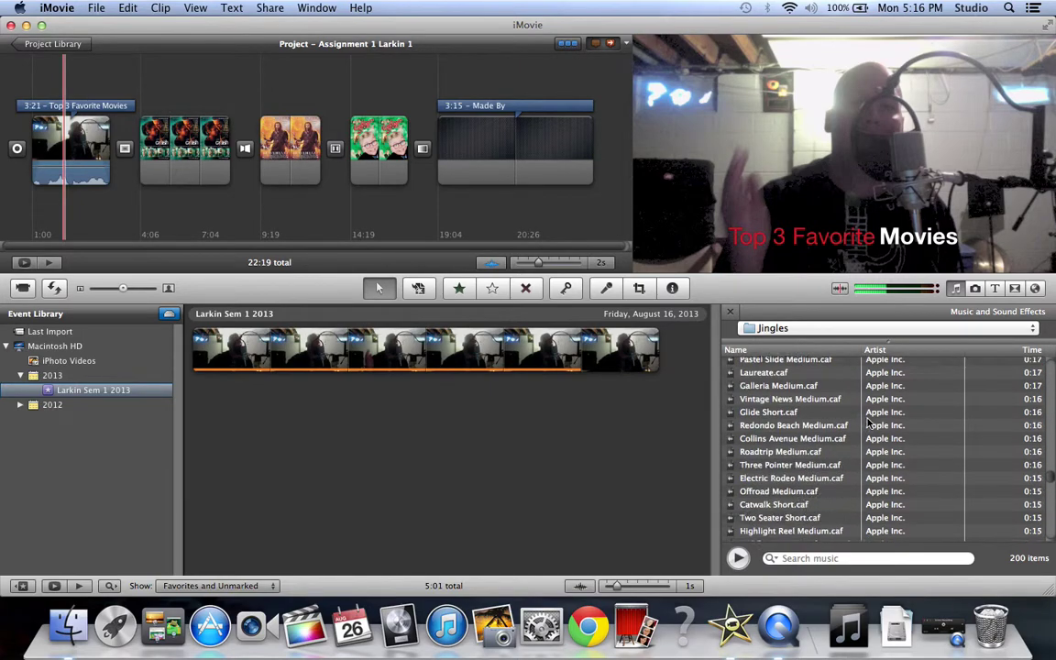
{"action": "scroll", "coordinate": [835, 429], "scroll_direction": "up", "scroll_amount": 6}
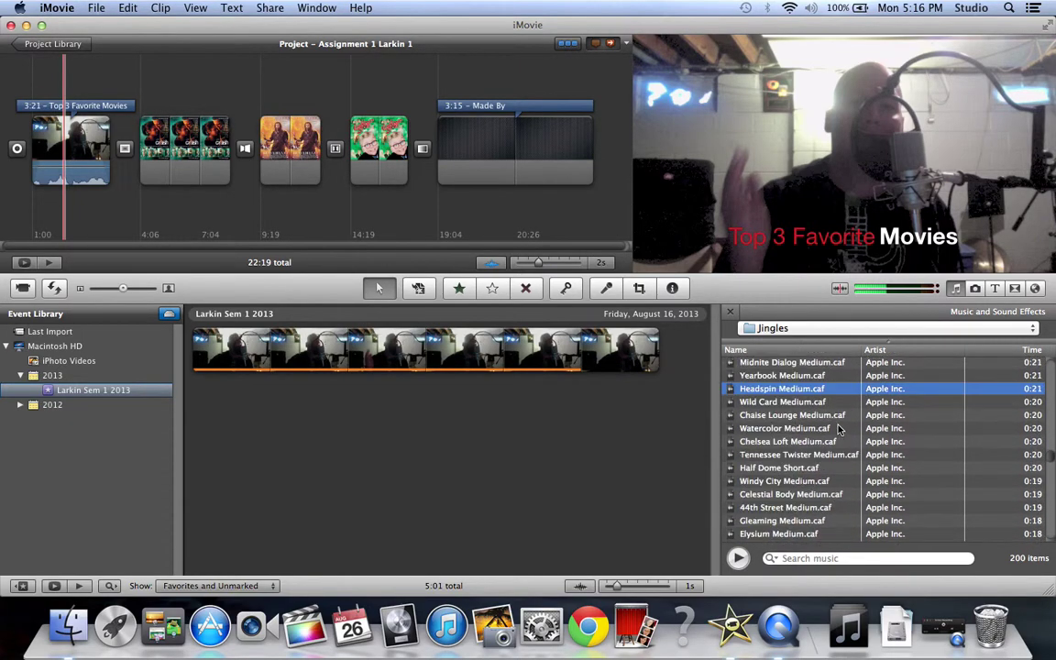
{"action": "scroll", "coordinate": [853, 441], "scroll_direction": "up", "scroll_amount": 4}
{"action": "scroll", "coordinate": [853, 431], "scroll_direction": "down", "scroll_amount": 1}
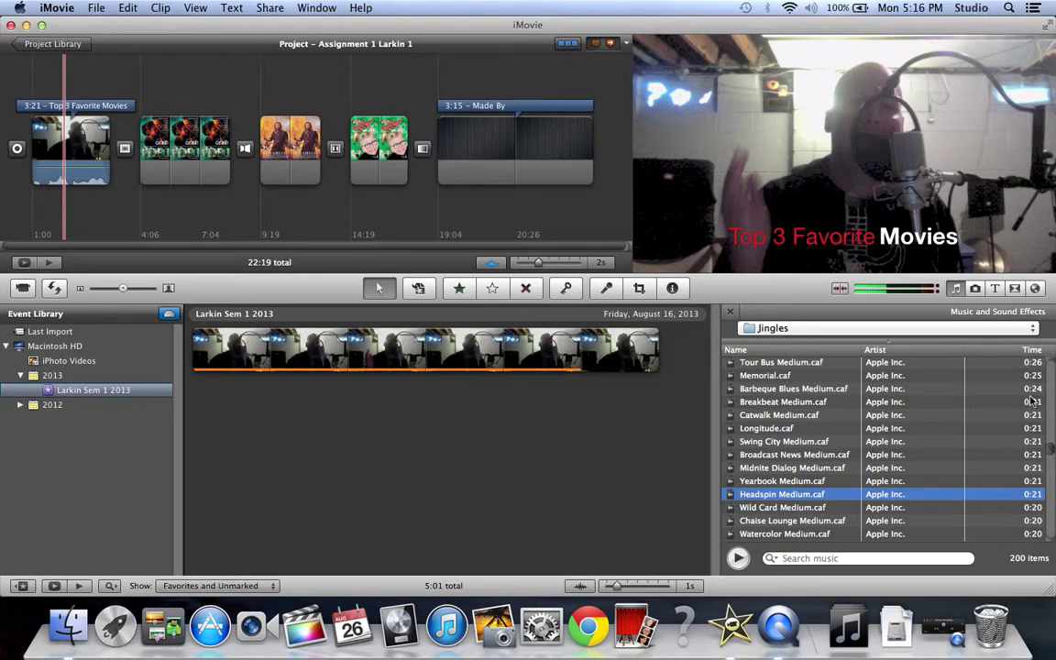
{"action": "left_click_drag", "start_coordinate": [1052, 449], "coordinate": [1032, 358]}
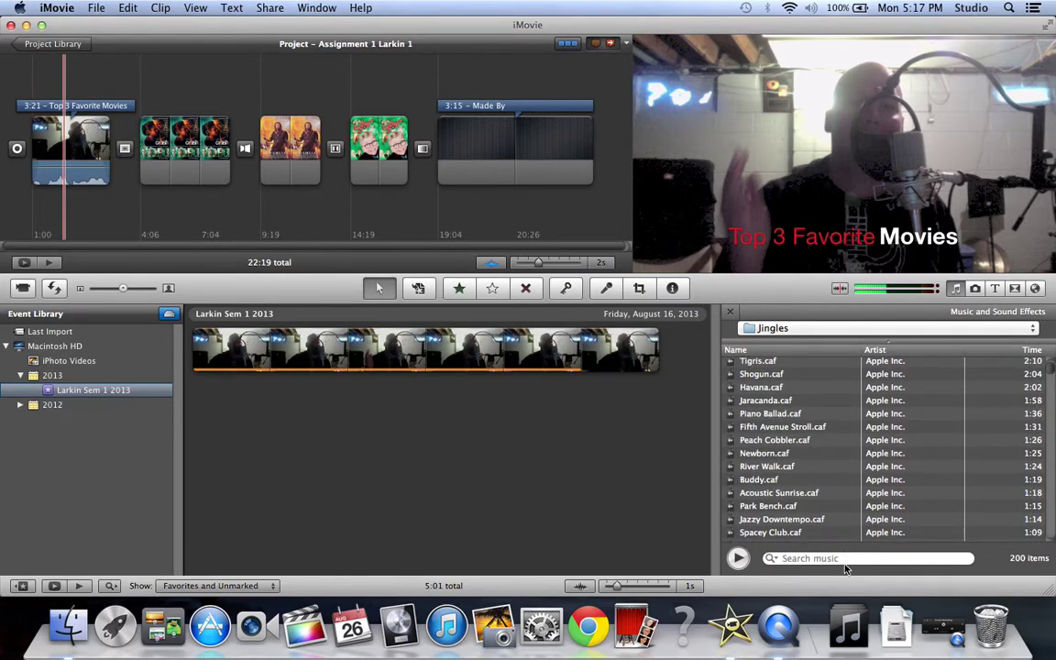
{"action": "left_click", "coordinate": [1052, 382]}
{"action": "left_click_drag", "start_coordinate": [1051, 381], "coordinate": [1051, 460]}
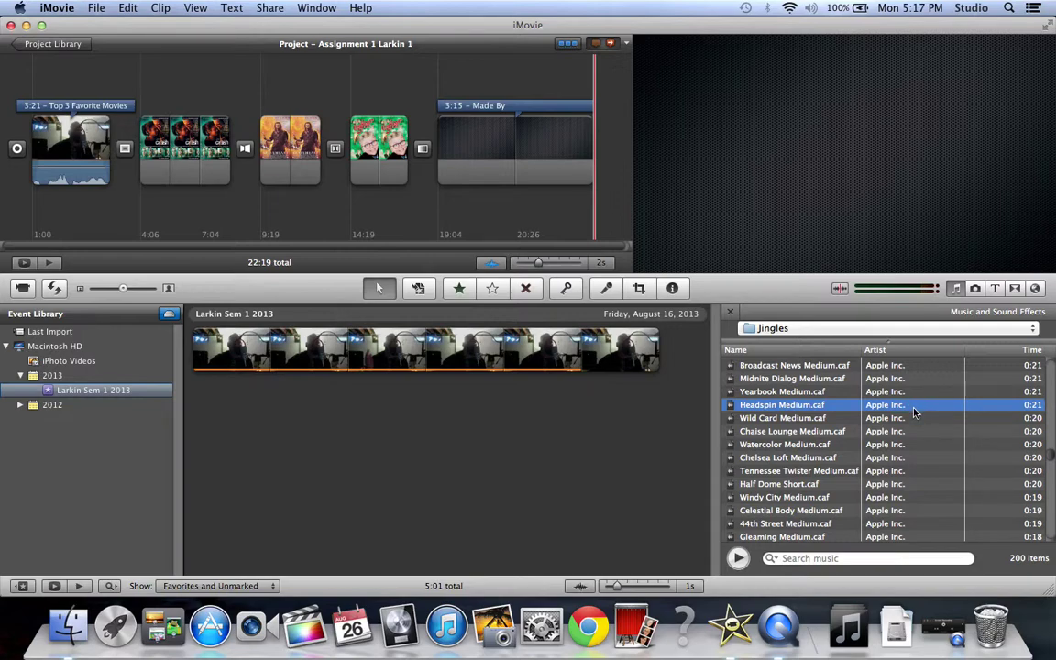
{"action": "left_click_drag", "start_coordinate": [914, 415], "coordinate": [296, 216]}
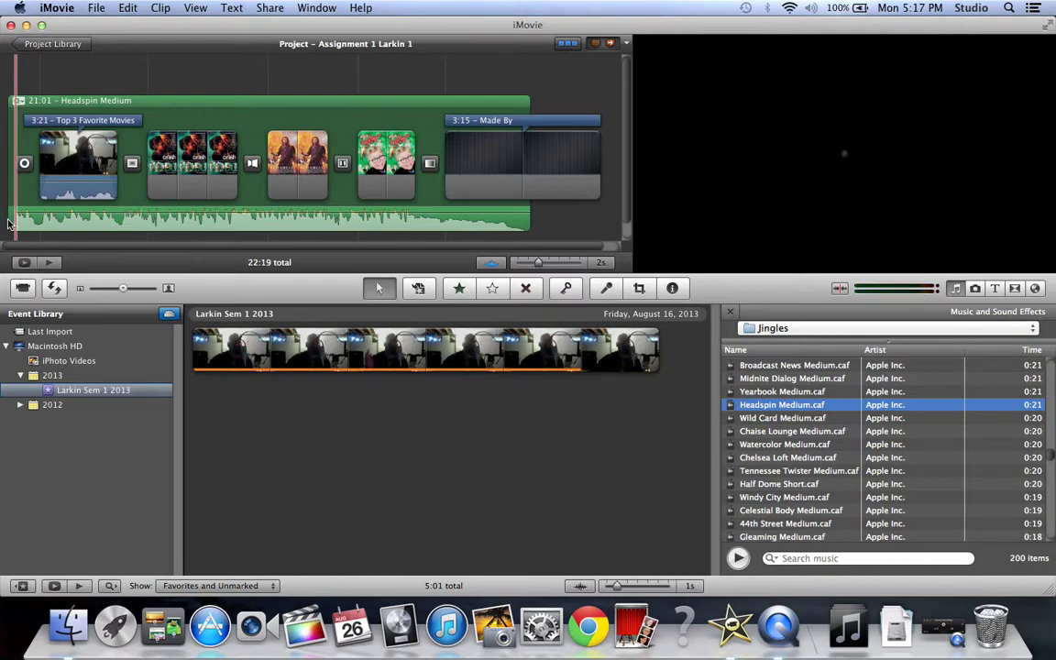
{"action": "key", "text": "space"}
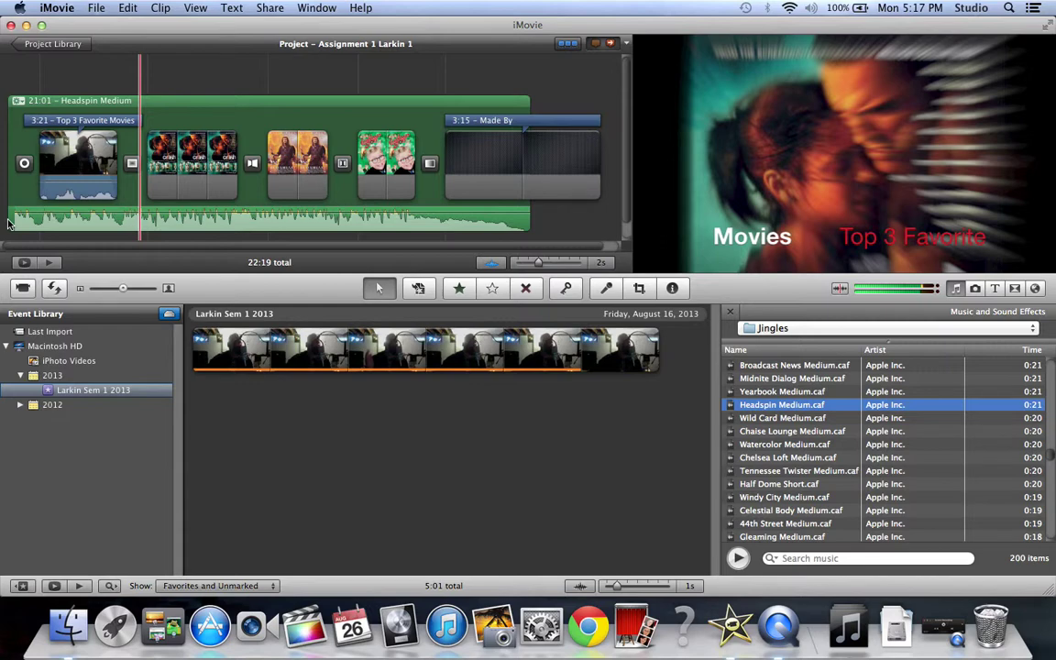
From iMovie Sound Effects, place Drone Dark Suspense 2.mp3 under the first clip
{"action": "left_click", "coordinate": [887, 328]}
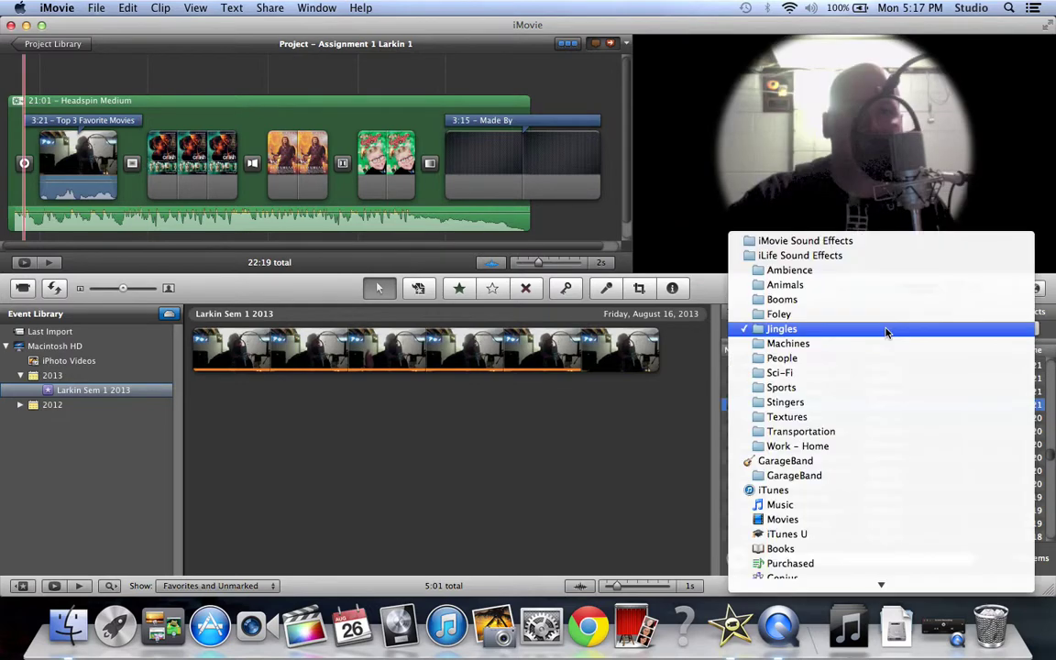
{"action": "left_click", "coordinate": [890, 244]}
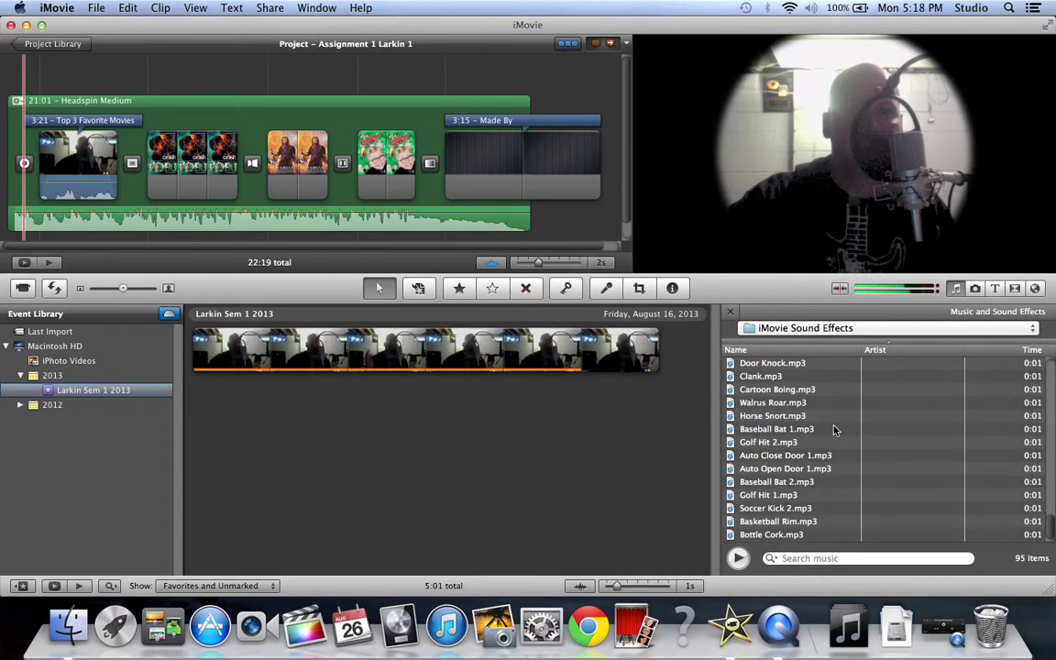
{"action": "scroll", "coordinate": [728, 391], "scroll_direction": "down", "scroll_amount": 10}
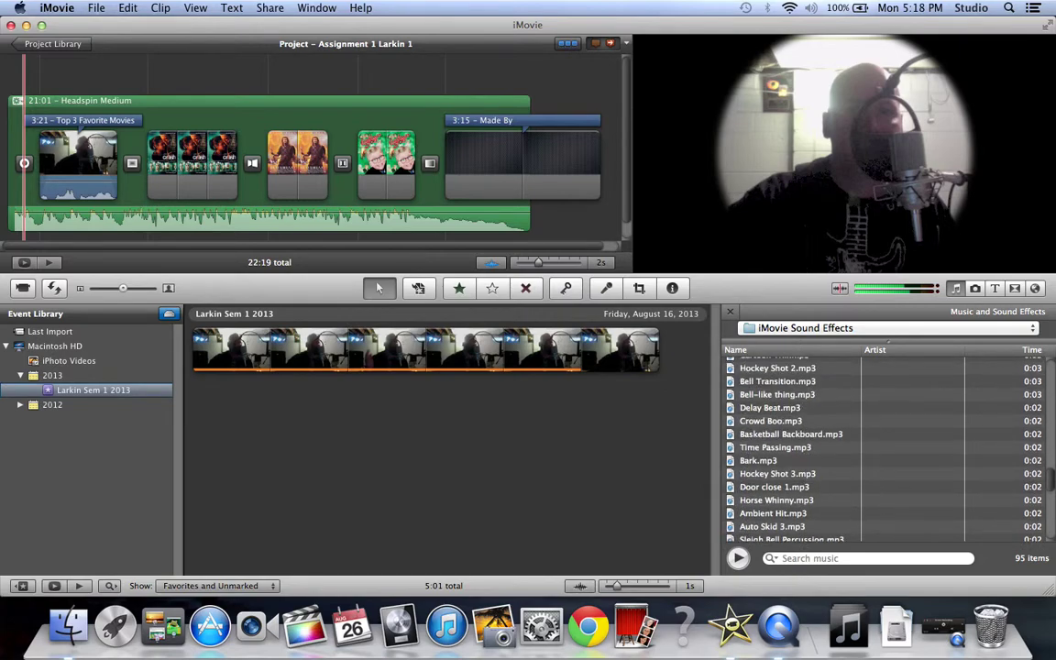
{"action": "scroll", "coordinate": [821, 441], "scroll_direction": "up", "scroll_amount": 10}
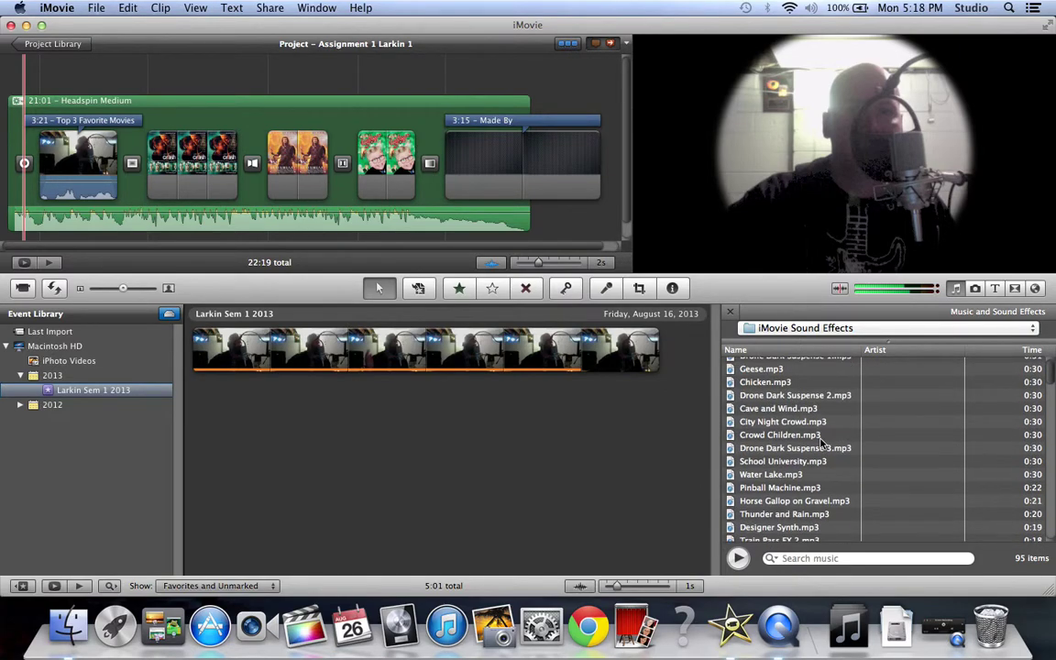
{"action": "scroll", "coordinate": [821, 441], "scroll_direction": "up", "scroll_amount": 2}
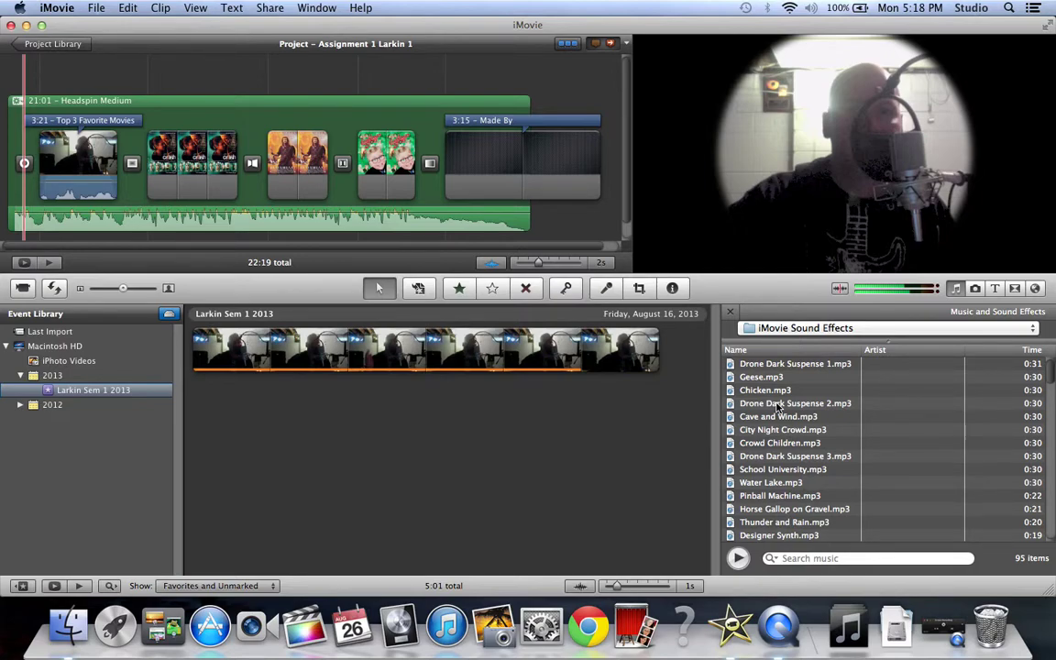
{"action": "left_click_drag", "start_coordinate": [778, 407], "coordinate": [81, 164]}
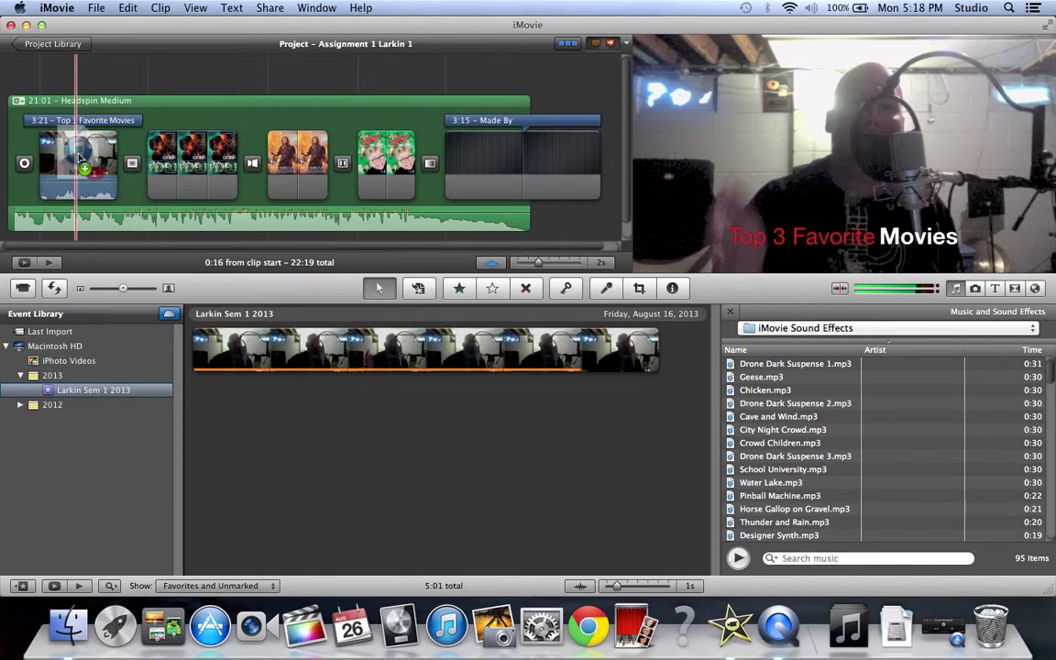
{"action": "left_click_drag", "start_coordinate": [81, 158], "coordinate": [83, 159]}
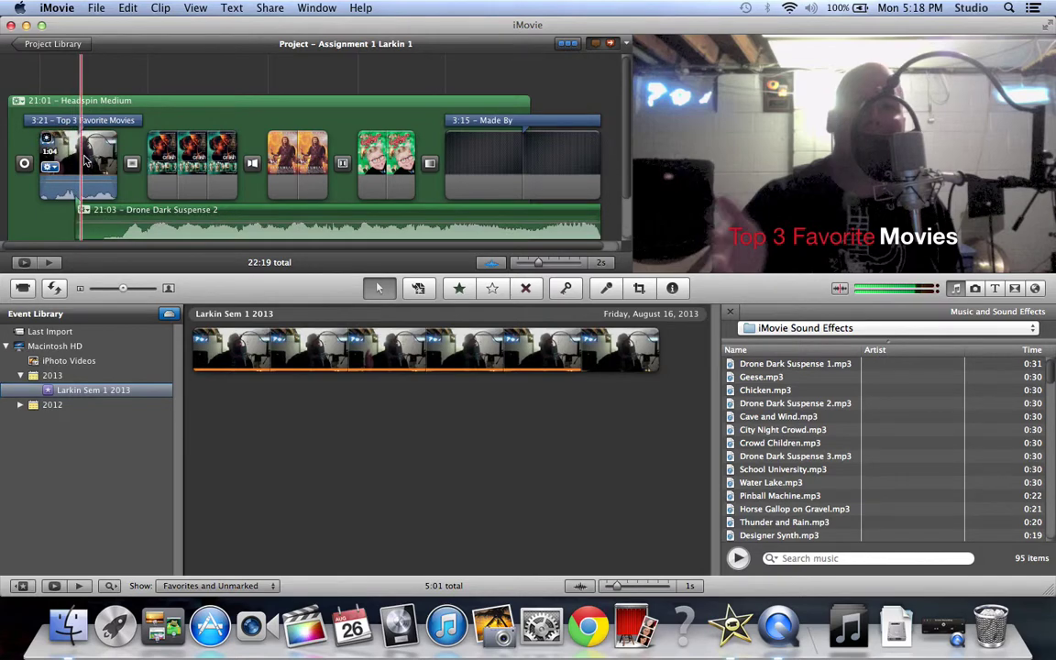
Slide the Drone Dark Suspense 2 clip to the project start and play it from the beginning
{"action": "scroll", "coordinate": [83, 161], "scroll_direction": "down", "scroll_amount": 2}
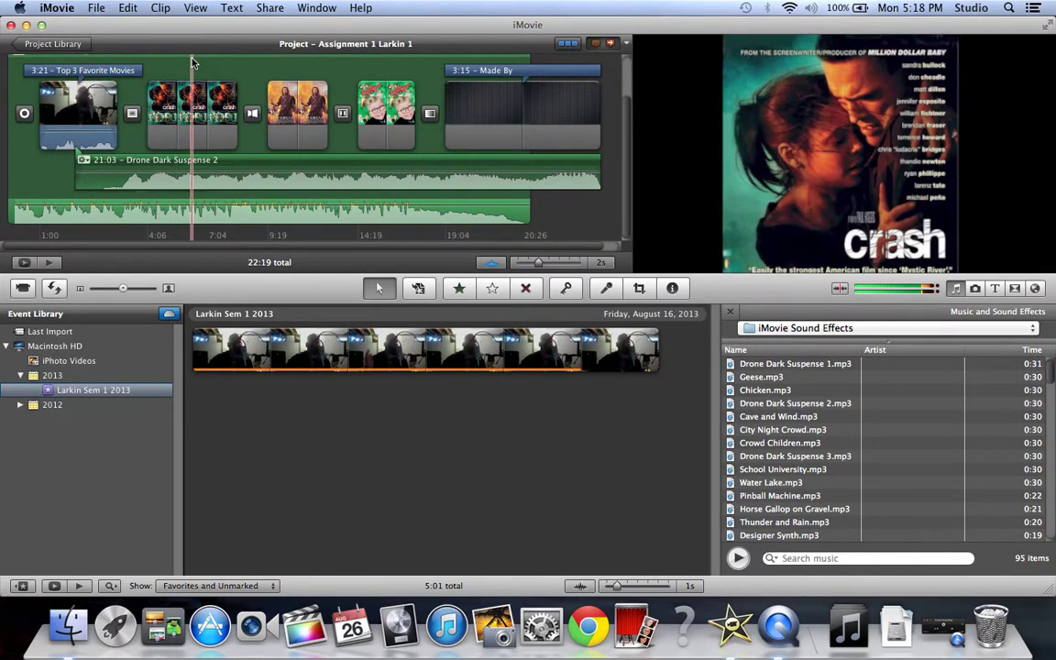
{"action": "scroll", "coordinate": [191, 65], "scroll_direction": "up", "scroll_amount": 1}
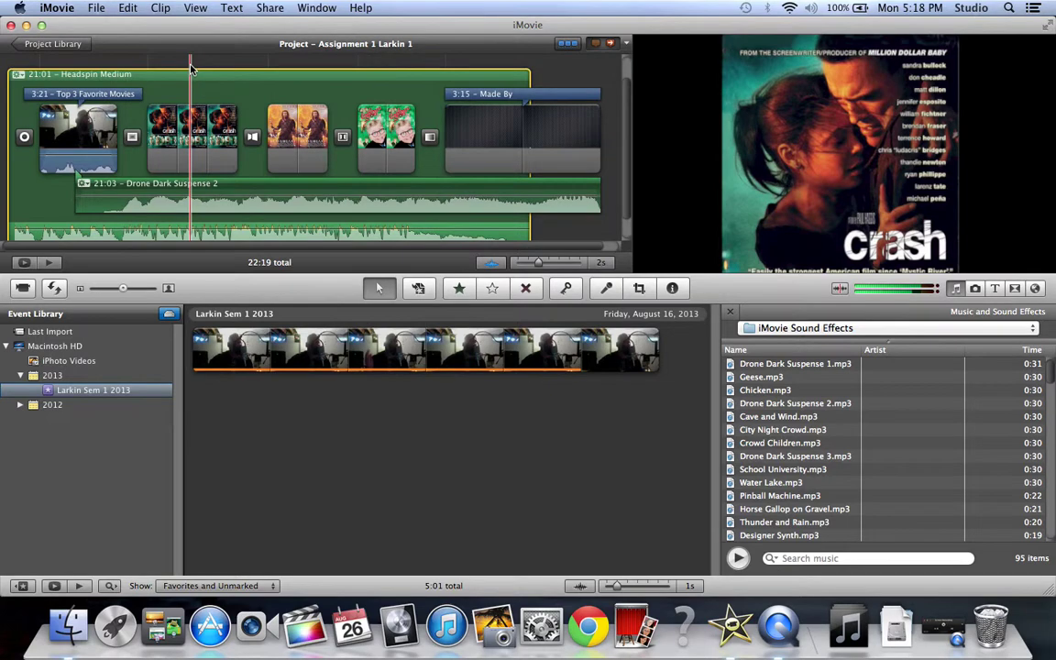
{"action": "scroll", "coordinate": [191, 66], "scroll_direction": "down", "scroll_amount": 1}
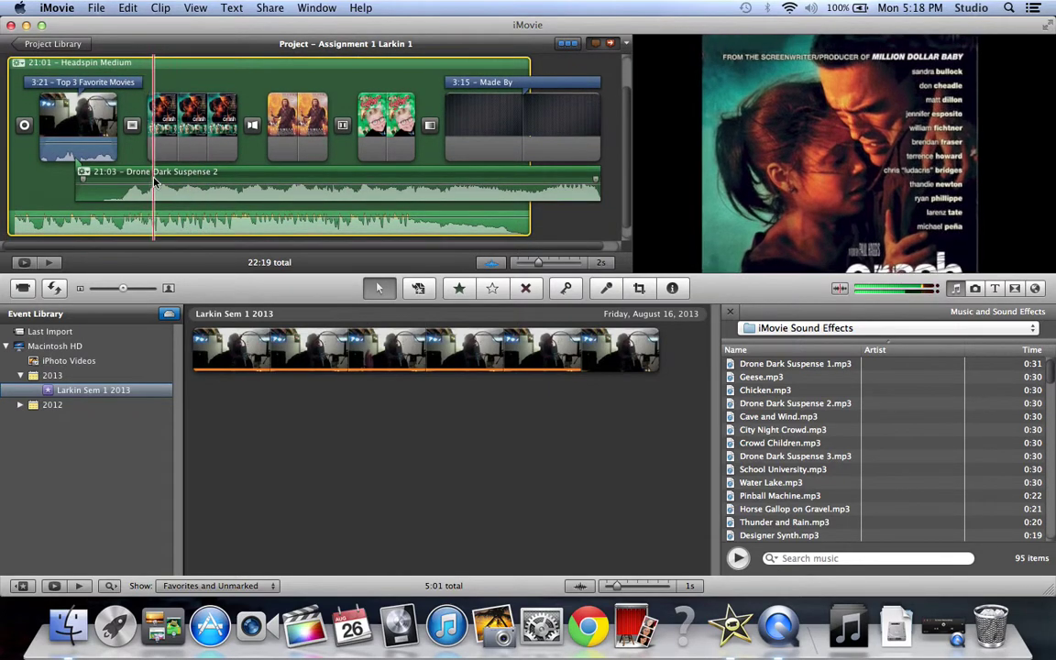
{"action": "left_click_drag", "start_coordinate": [153, 172], "coordinate": [92, 171]}
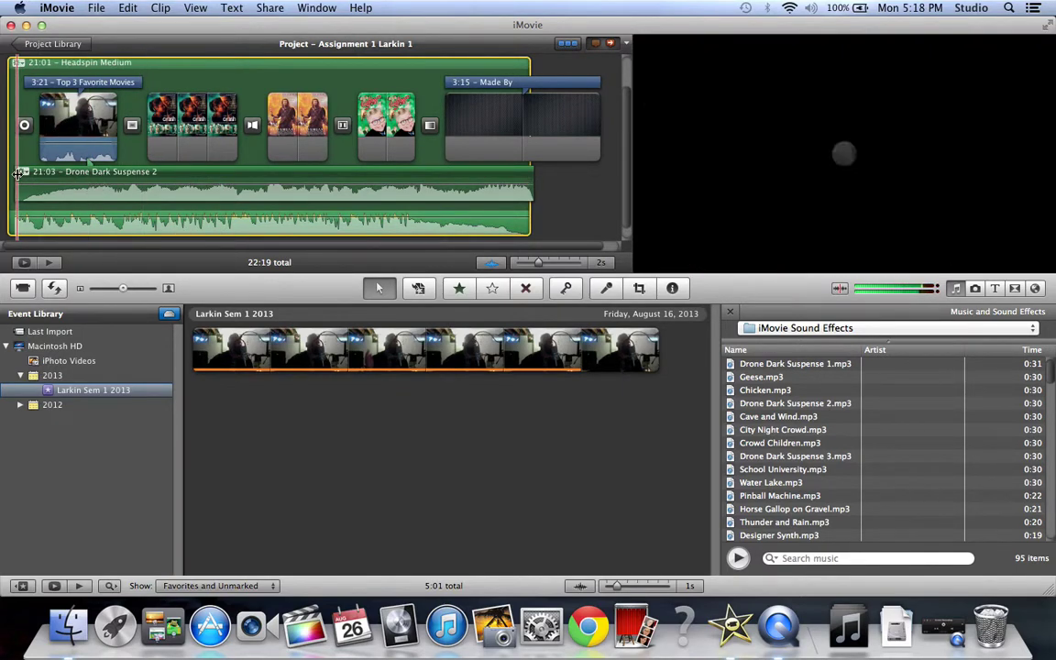
{"action": "key", "text": "space"}
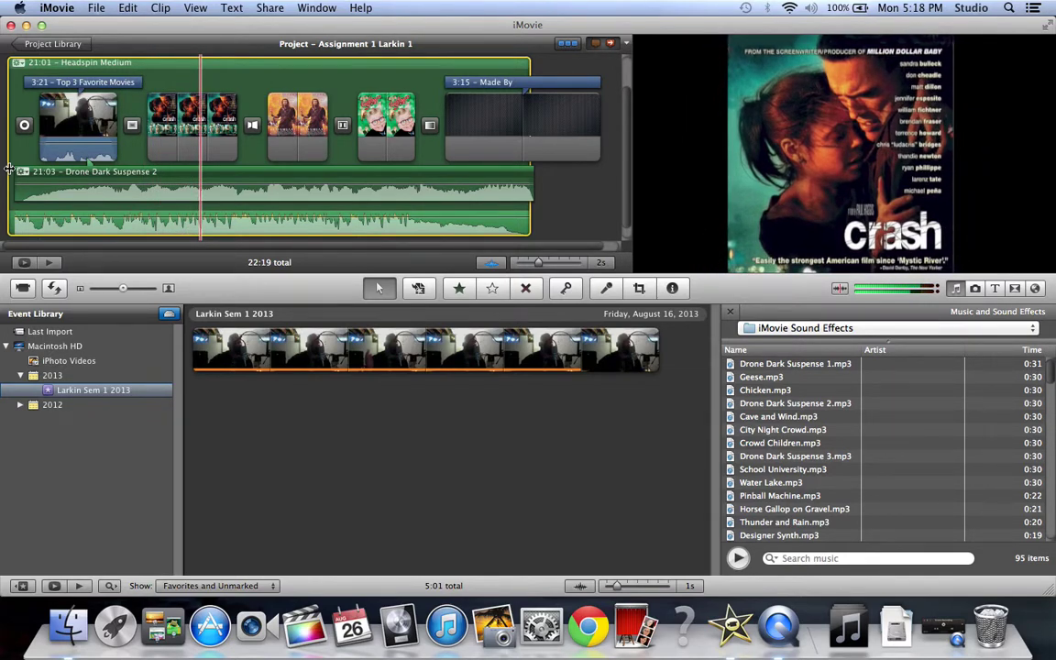
{"action": "key", "text": "backslash"}
{"action": "left_click", "coordinate": [1029, 328]}
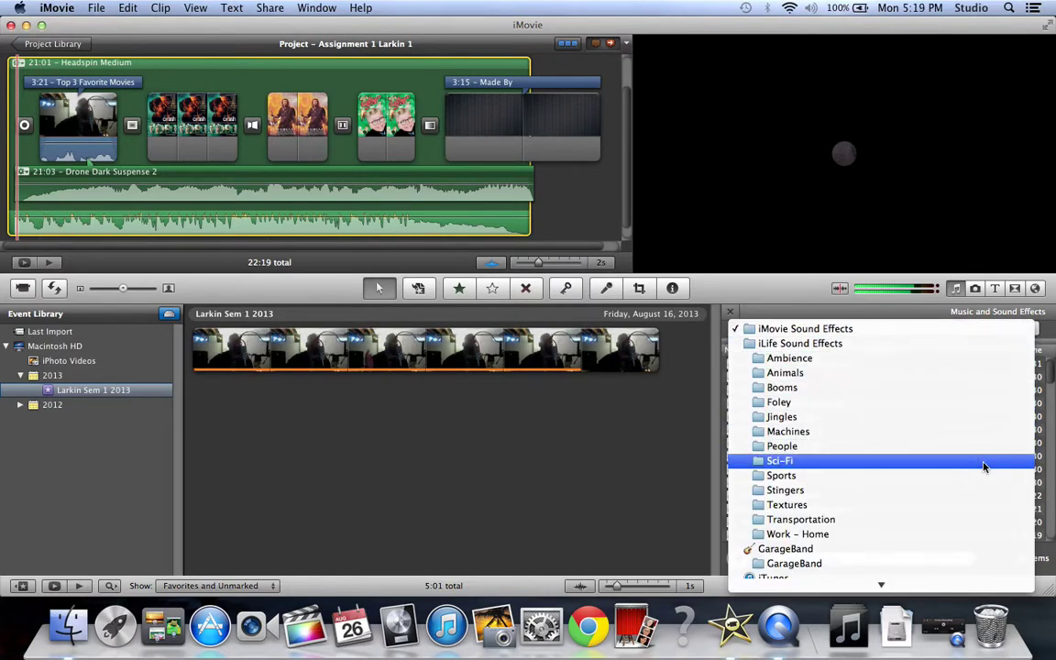
Show the Textures collection and audition Suspense Accents 03, 01, 05 and 04
{"action": "left_click", "coordinate": [973, 507]}
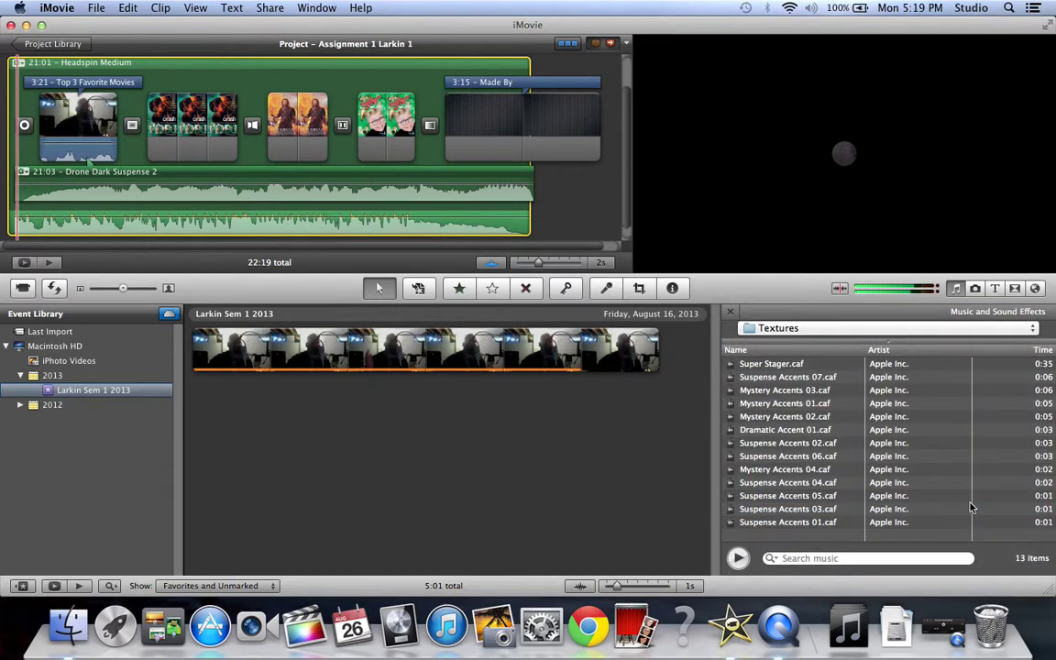
{"action": "left_click", "coordinate": [782, 512]}
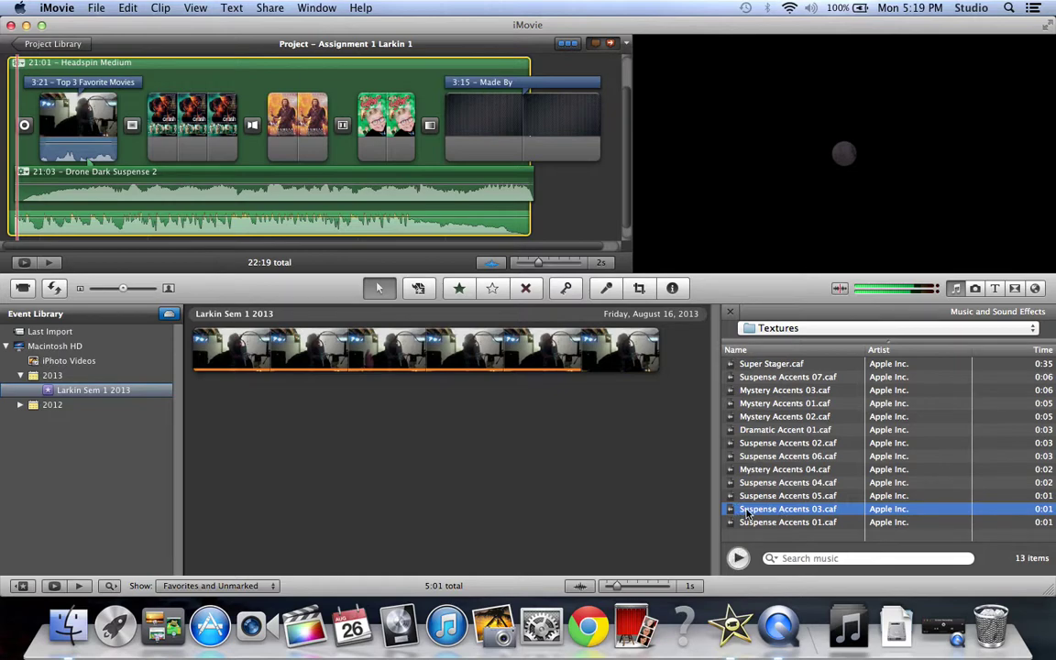
{"action": "double_click", "coordinate": [749, 511]}
{"action": "double_click", "coordinate": [756, 524]}
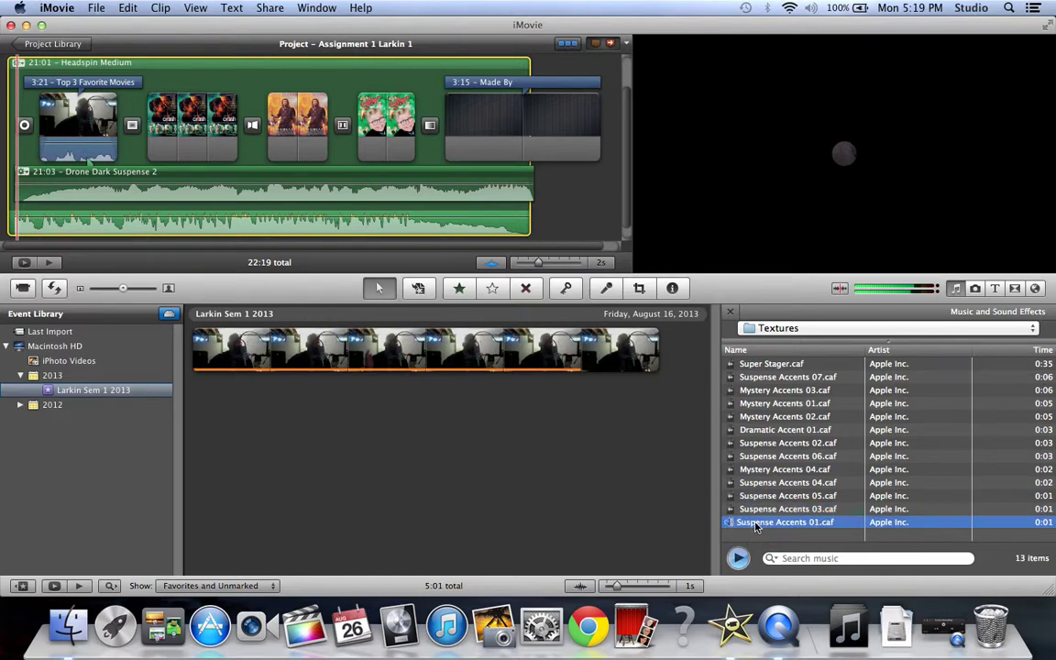
{"action": "double_click", "coordinate": [761, 497]}
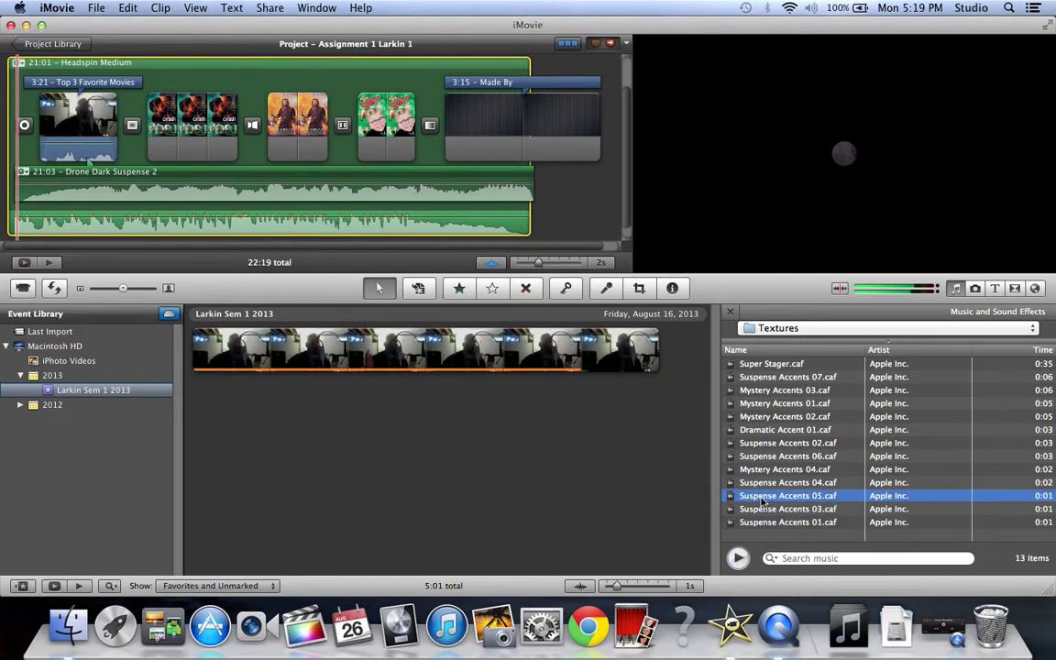
{"action": "double_click", "coordinate": [761, 484]}
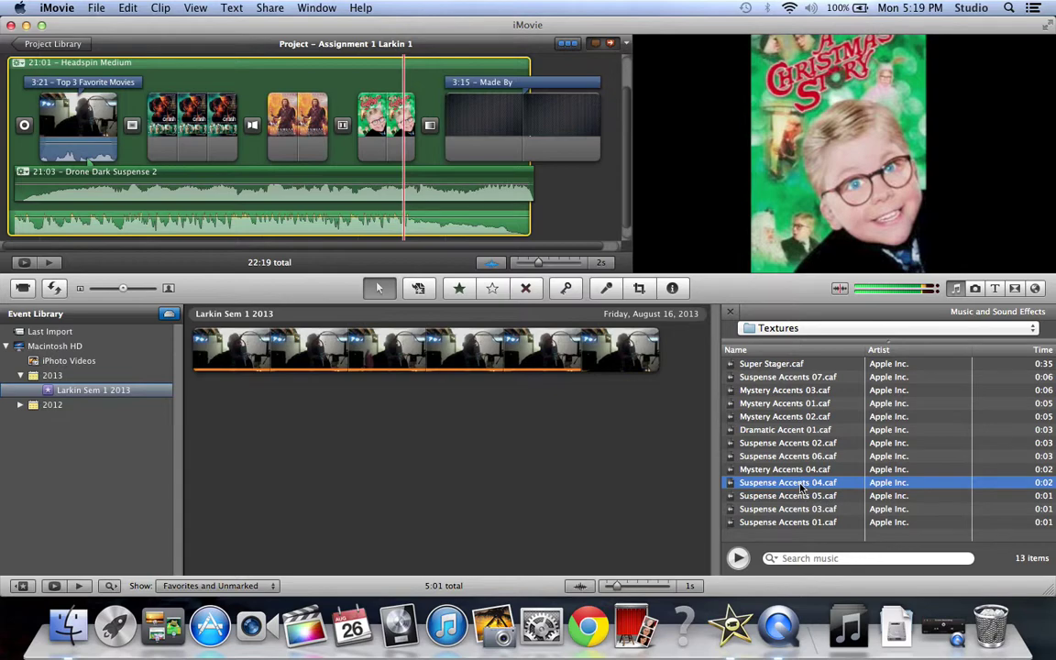
Place Suspense Accents 04.caf under the Christmas Story clip, nudged slightly earlier
{"action": "left_click_drag", "start_coordinate": [801, 486], "coordinate": [385, 131]}
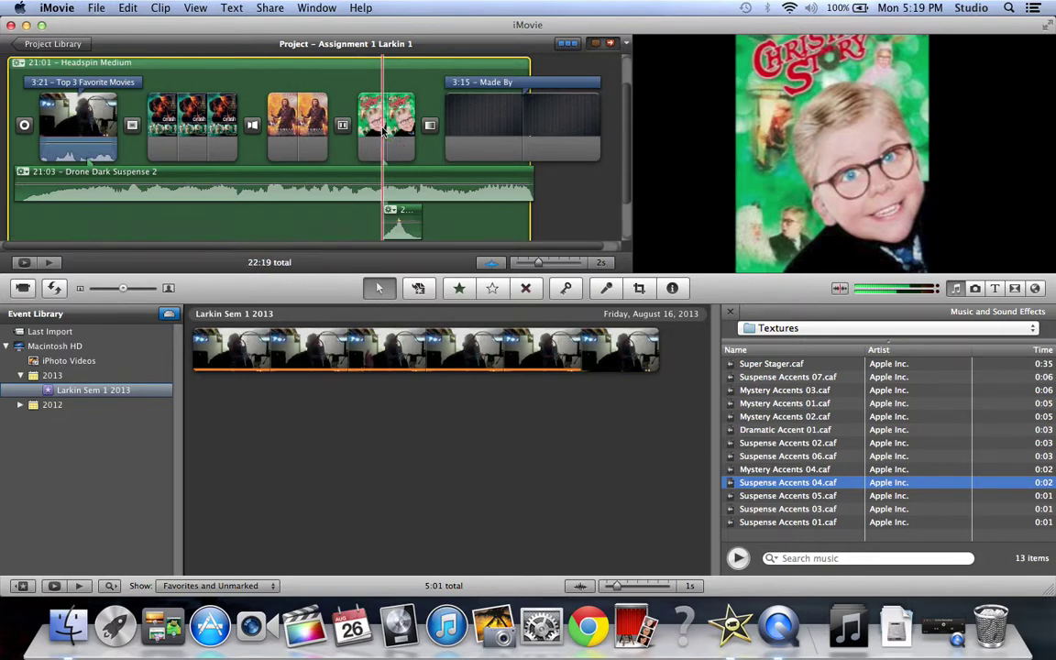
{"action": "scroll", "coordinate": [399, 161], "scroll_direction": "down", "scroll_amount": 2}
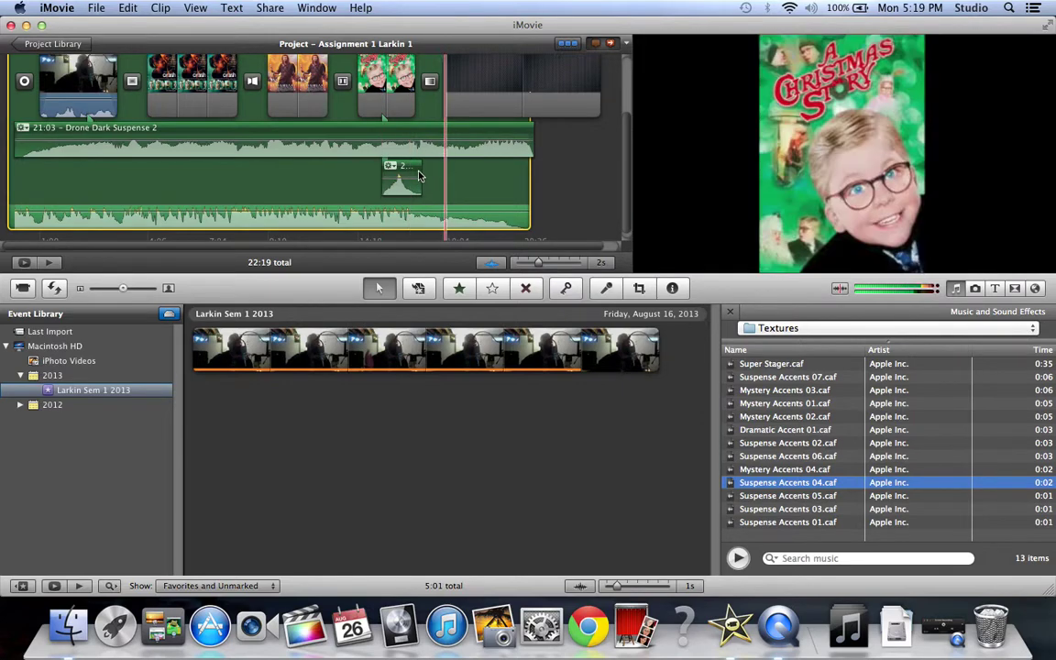
{"action": "left_click_drag", "start_coordinate": [414, 167], "coordinate": [392, 168]}
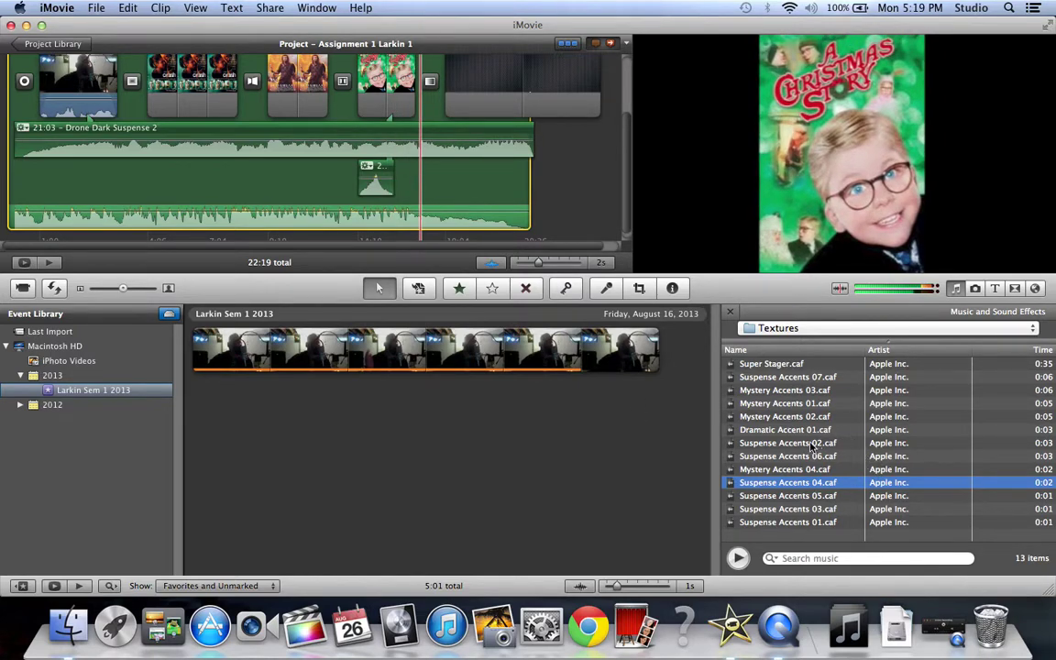
Audition the Mystery Accents 03, 01 and 02 sounds
{"action": "left_click", "coordinate": [788, 391]}
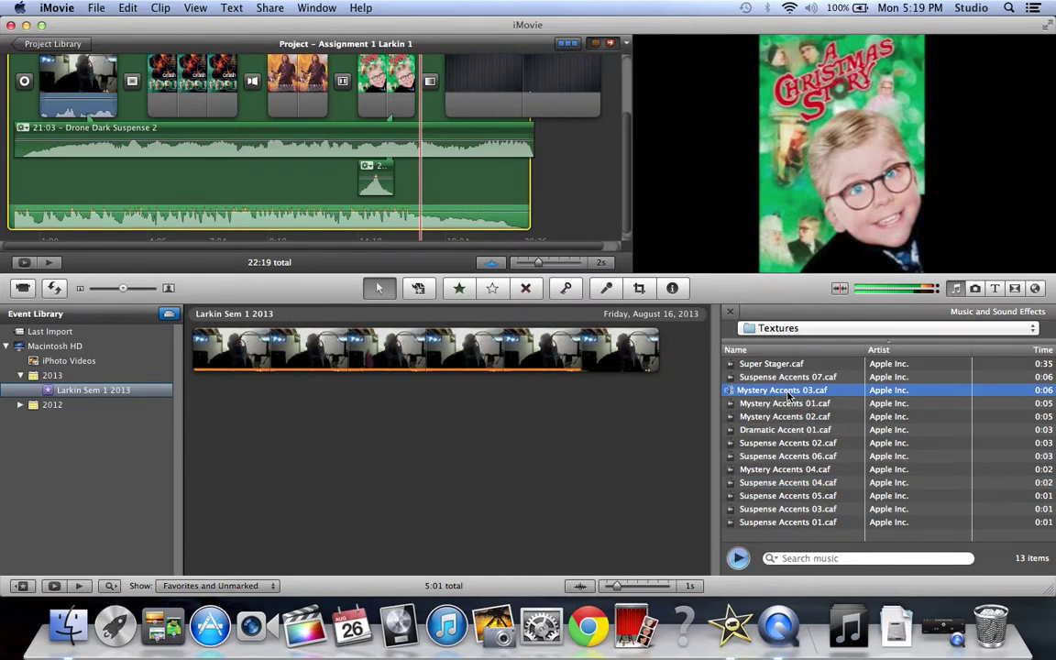
{"action": "left_click", "coordinate": [784, 404]}
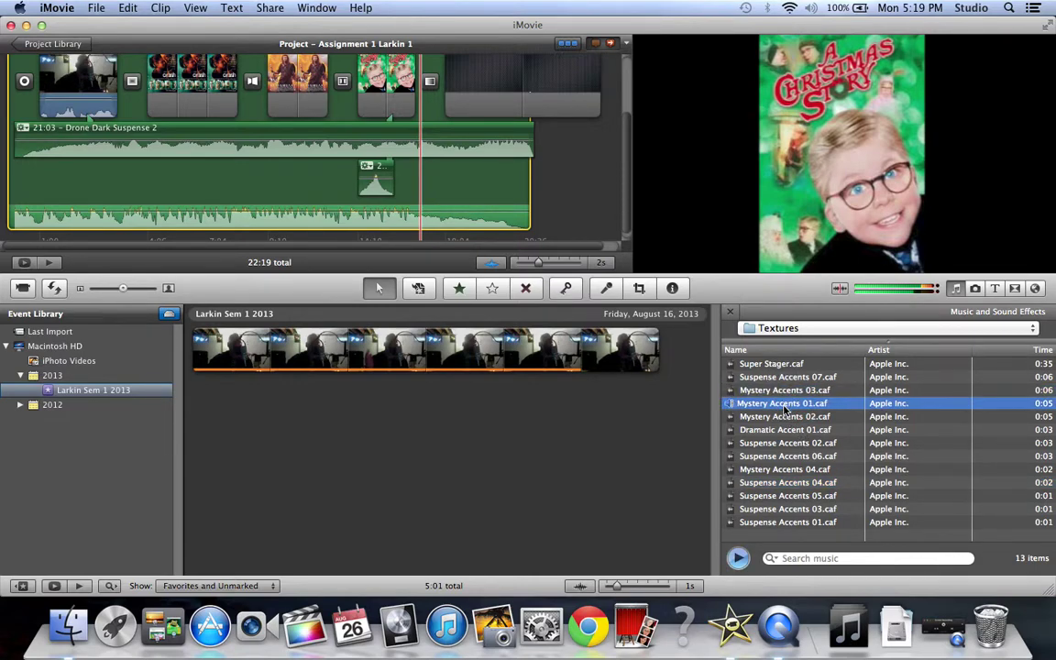
{"action": "left_click", "coordinate": [783, 417]}
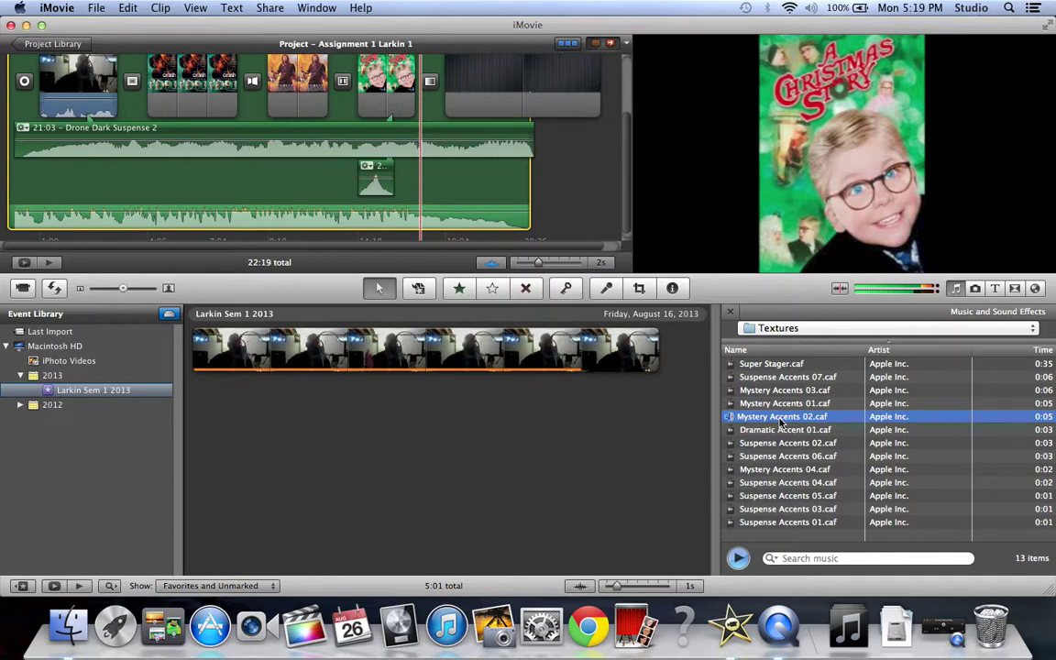
Place Mystery Accents 02.caf beneath the Braveheart clip, shifted slightly earlier
{"action": "left_click_drag", "start_coordinate": [782, 420], "coordinate": [291, 92]}
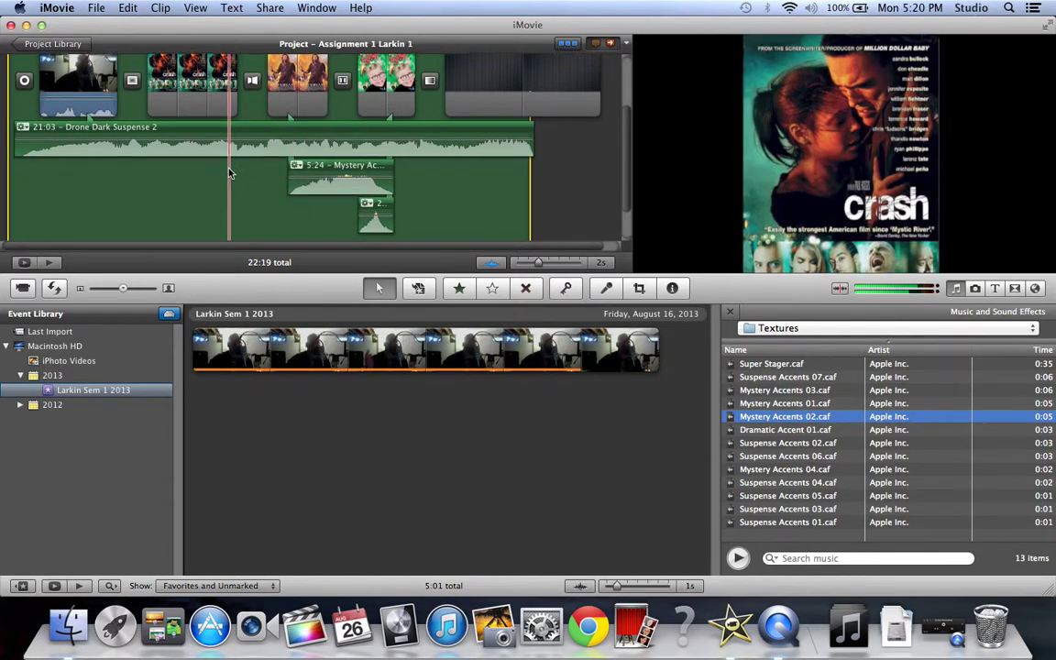
{"action": "scroll", "coordinate": [229, 174], "scroll_direction": "down", "scroll_amount": 3}
{"action": "scroll", "coordinate": [230, 179], "scroll_direction": "up", "scroll_amount": 3}
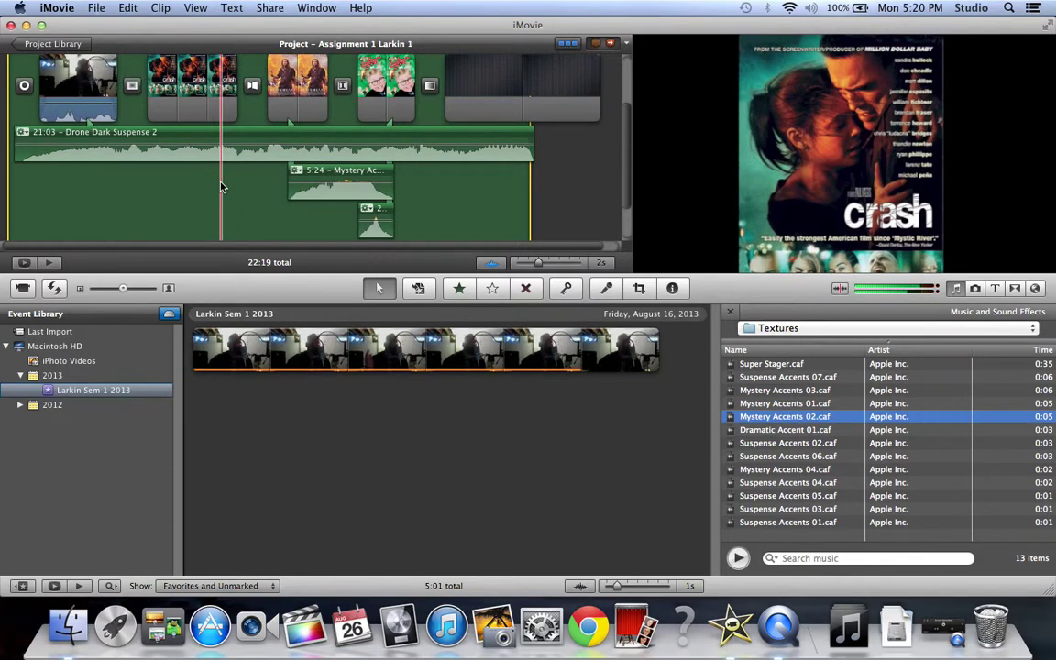
{"action": "left_click_drag", "start_coordinate": [330, 171], "coordinate": [300, 171]}
Trim the start of the Mystery Accents clip, shortening it to 4:18
{"action": "left_click", "coordinate": [241, 195]}
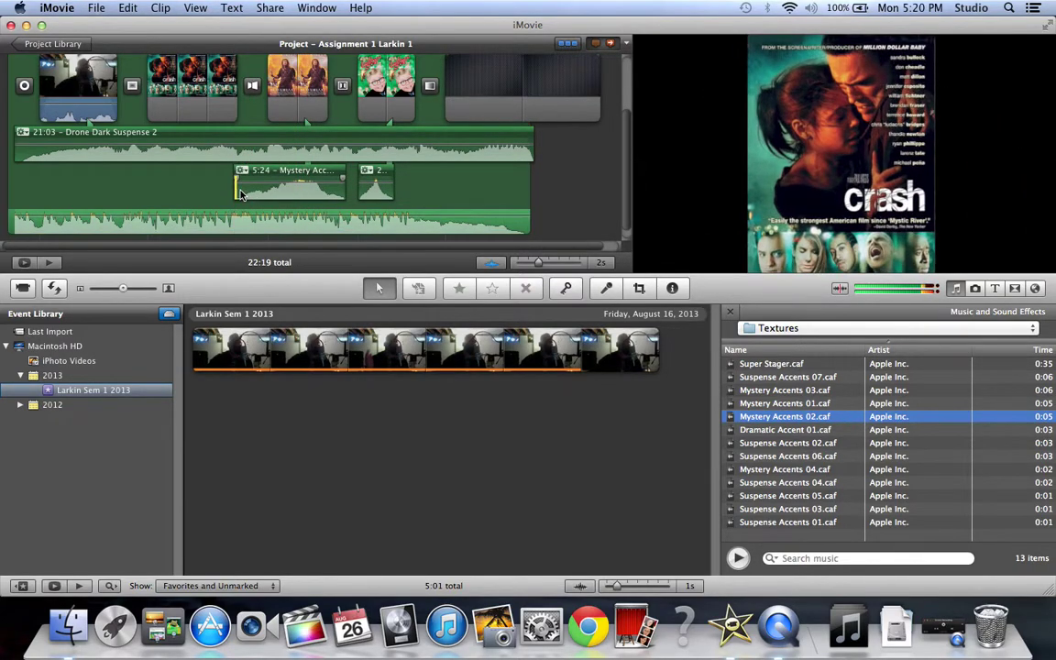
{"action": "left_click_drag", "start_coordinate": [236, 172], "coordinate": [268, 171]}
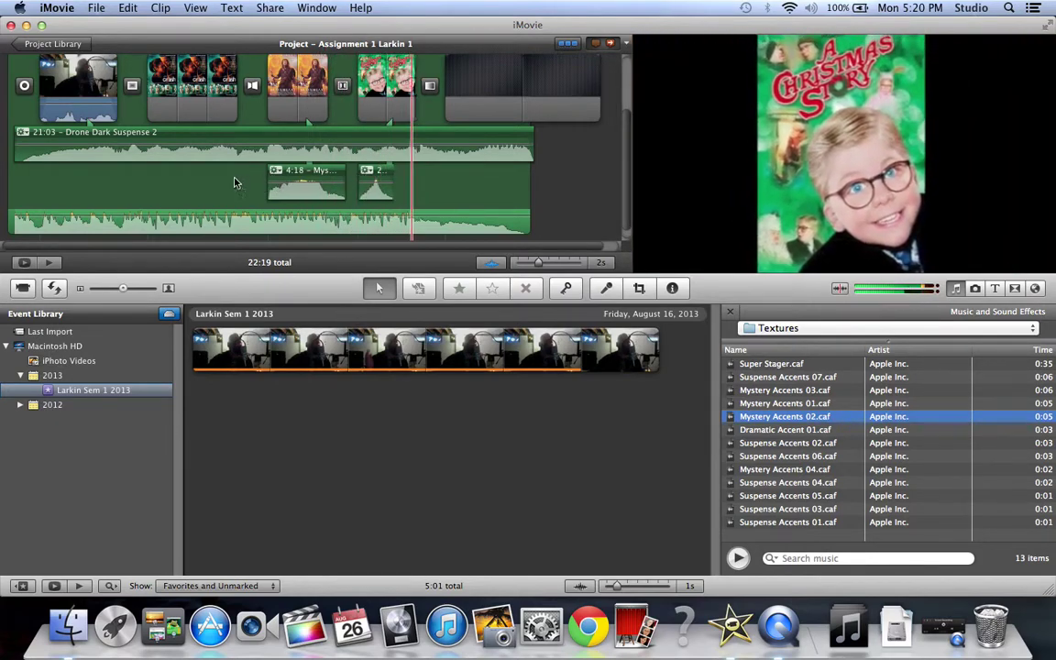
{"action": "left_click", "coordinate": [210, 192]}
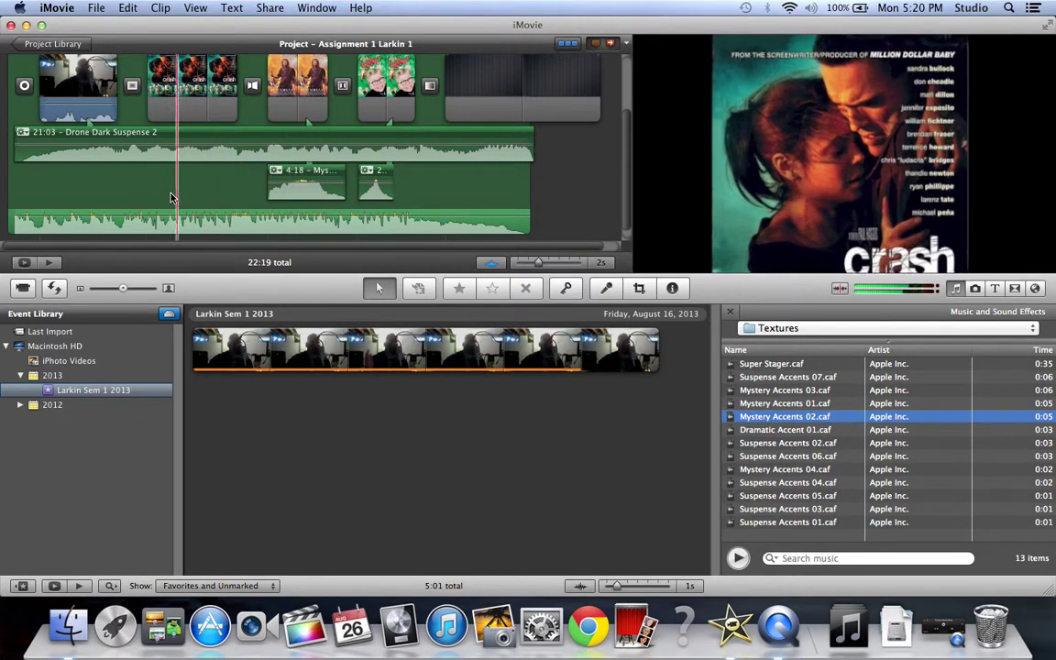
{"action": "scroll", "coordinate": [165, 175], "scroll_direction": "up", "scroll_amount": 3}
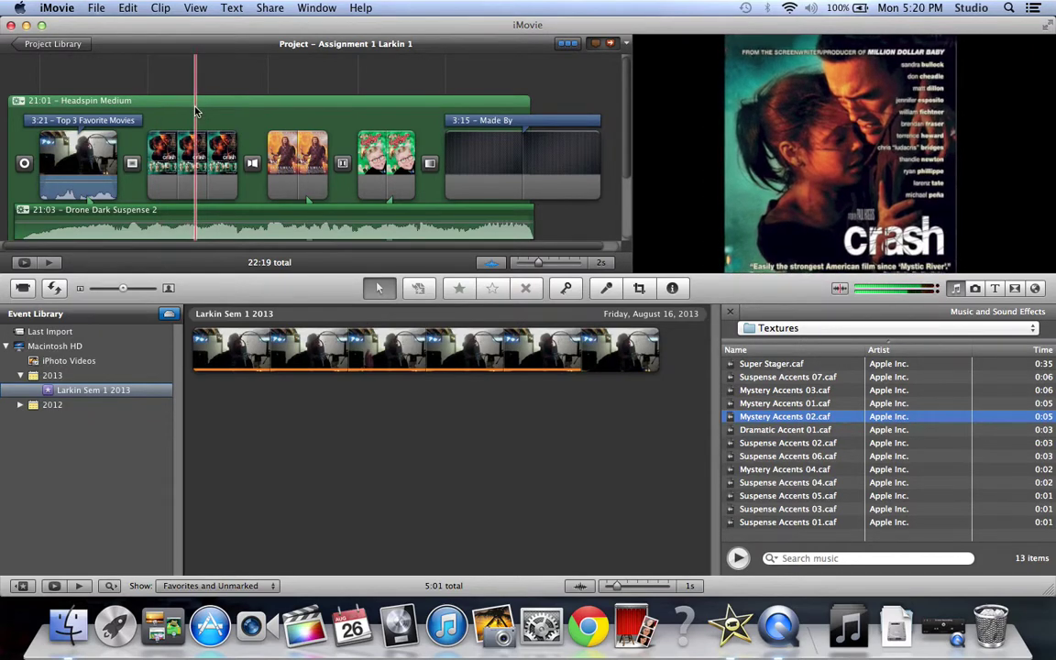